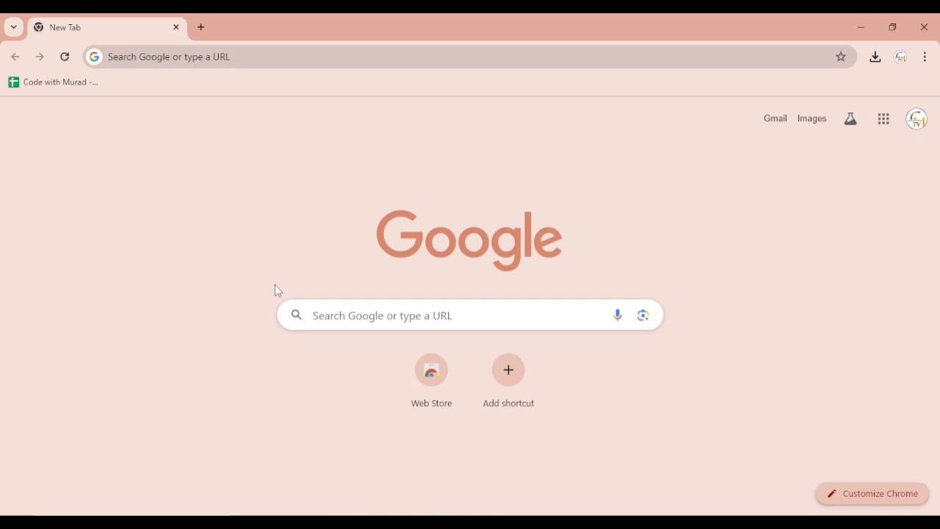
Search the web for "eclipse download" and open the Eclipse Foundation's downloads page from the results
left_click(360, 315)
type("eclipse download")
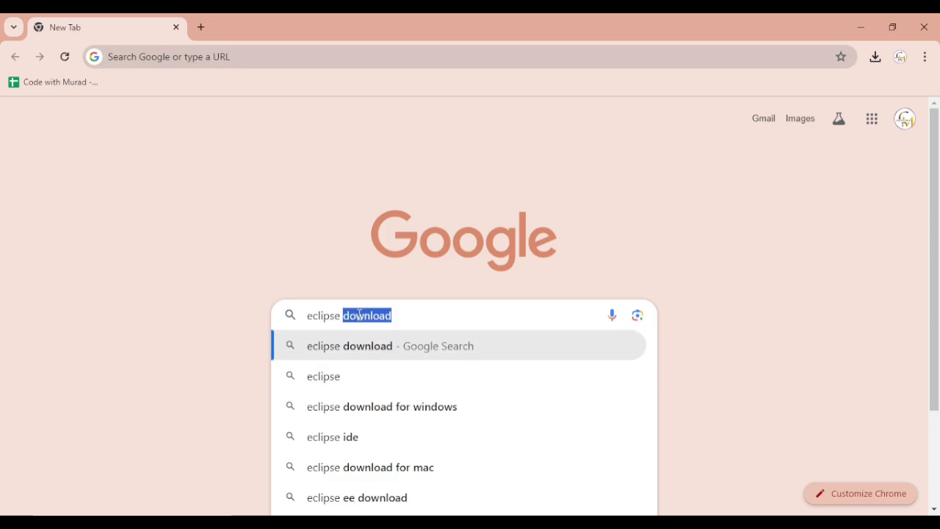
key("Return")
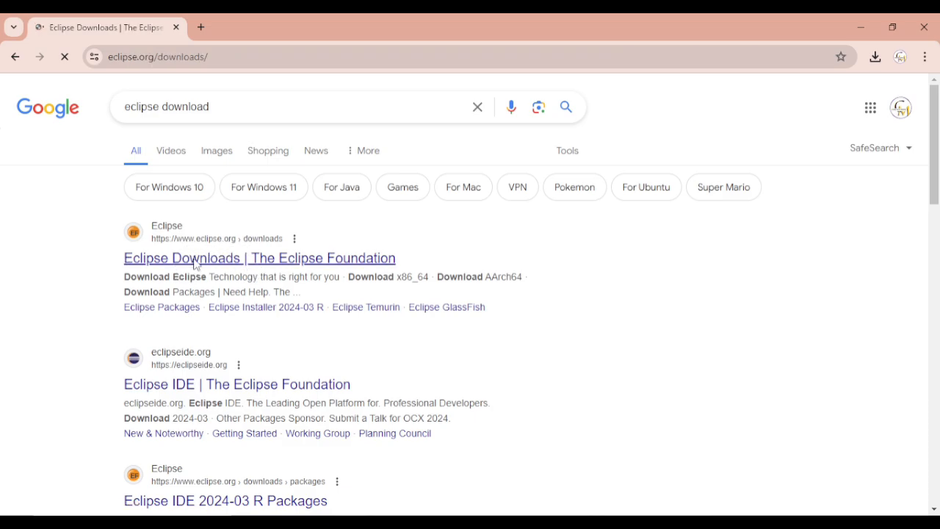
Download the x86_64 Eclipse desktop IDE installer, eclipse-inst-jre-win64.exe, and check it in the recent download history
scroll(409, 342, "down", 5)
scroll(436, 342, "up", 2)
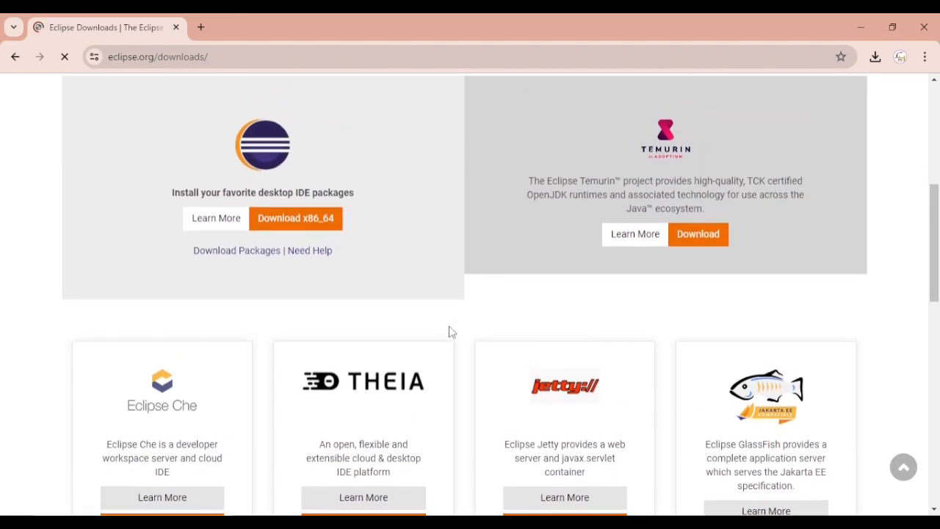
scroll(451, 332, "up", 2)
left_click_drag(182, 326, 389, 327)
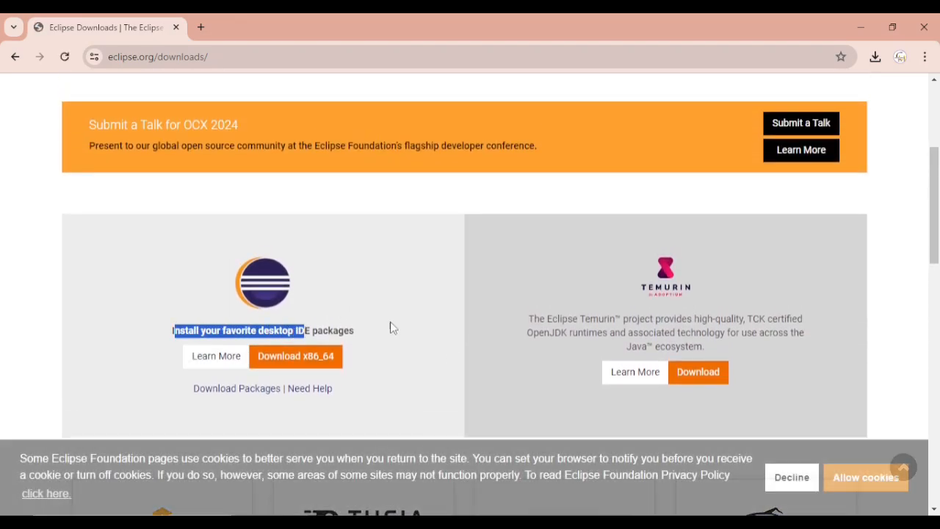
left_click(381, 316)
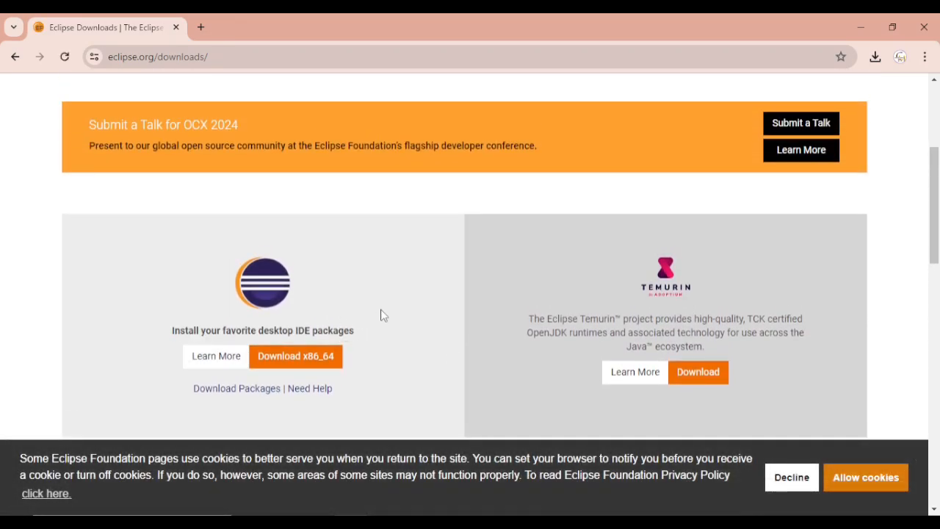
left_click(294, 367)
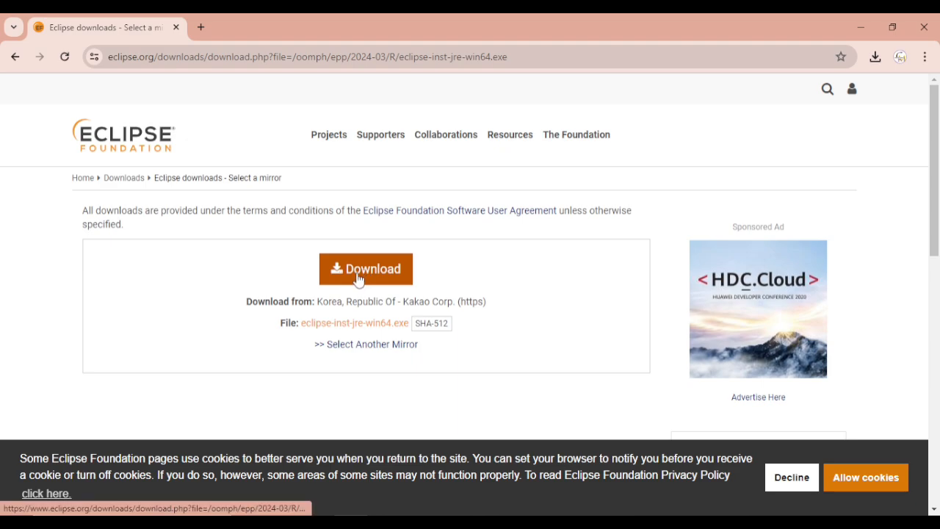
left_click(360, 278)
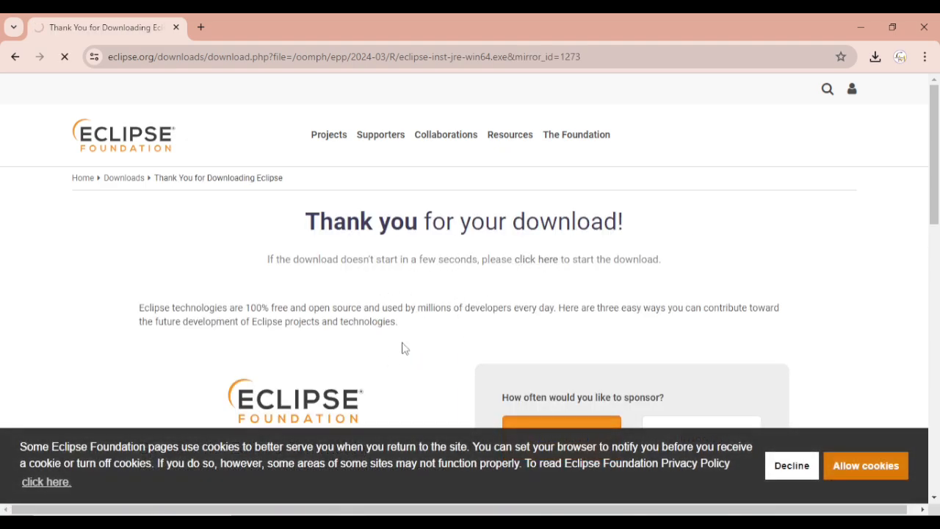
left_click(879, 58)
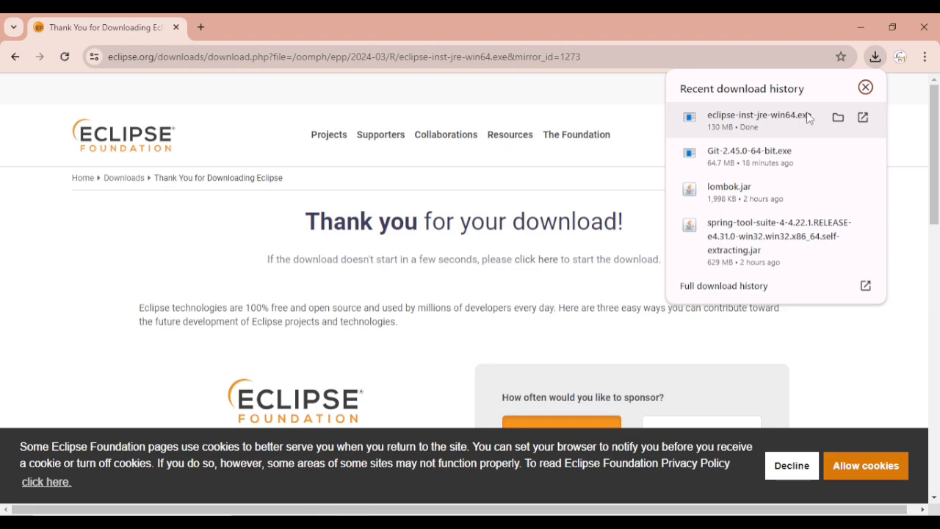
Run the eclipse-inst-jre-win64 installer from the Downloads folder in File Explorer
key("super+e")
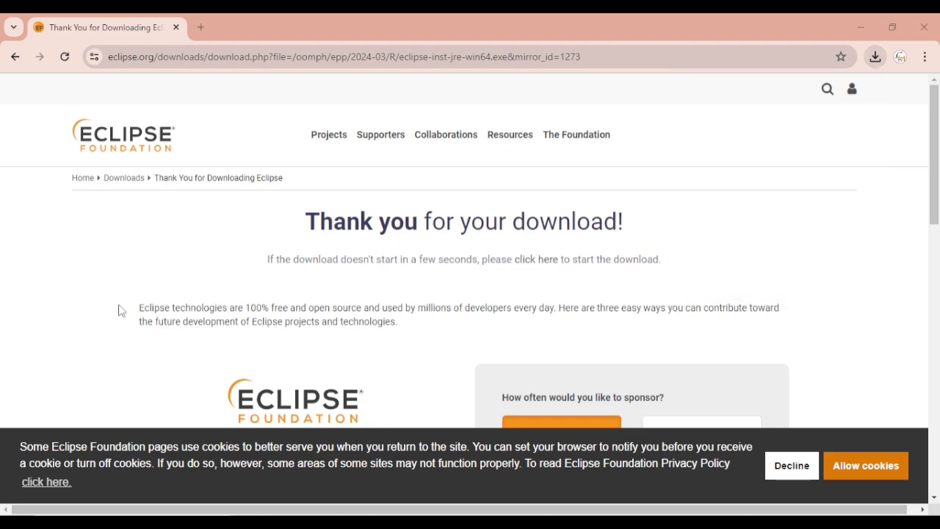
left_click(65, 126)
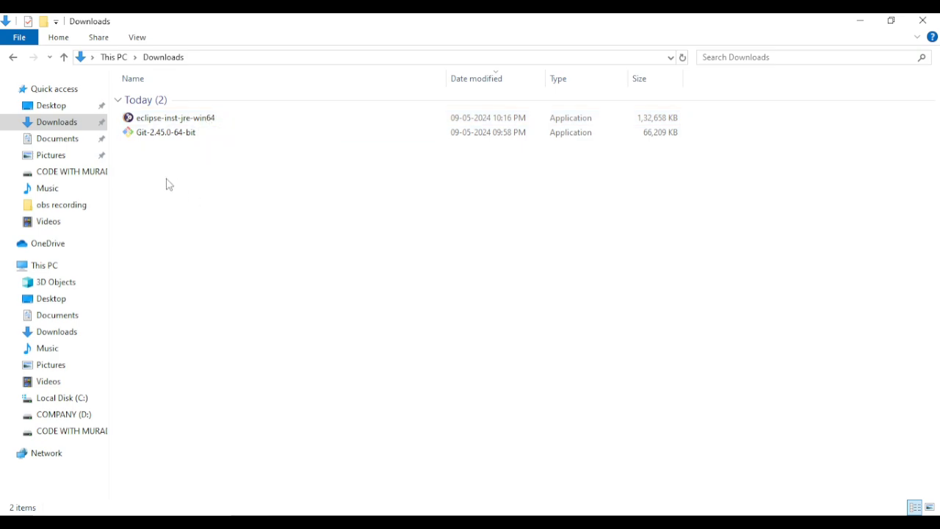
double_click(195, 118)
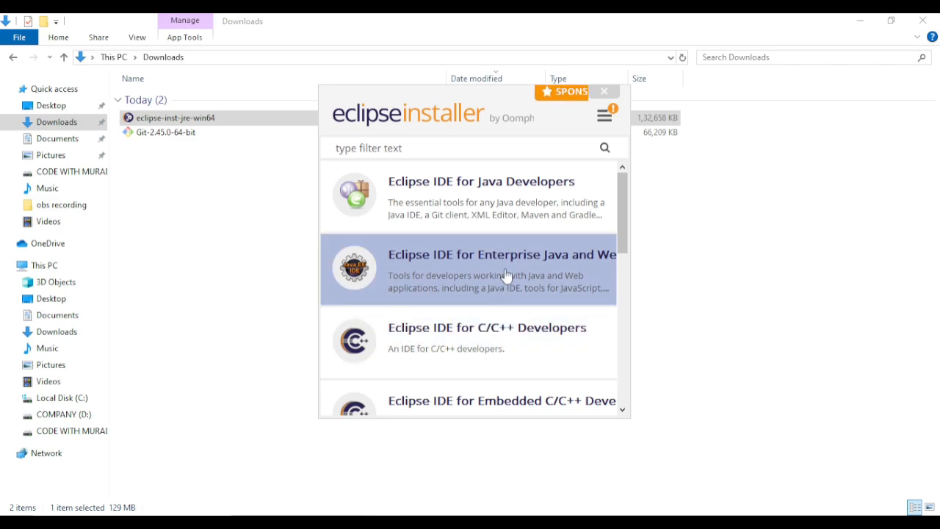
Look through the installer's package list and choose Eclipse IDE for Enterprise Java and Web Developers, keeping the jdk-22 Java VM
scroll(530, 367, "down", 1)
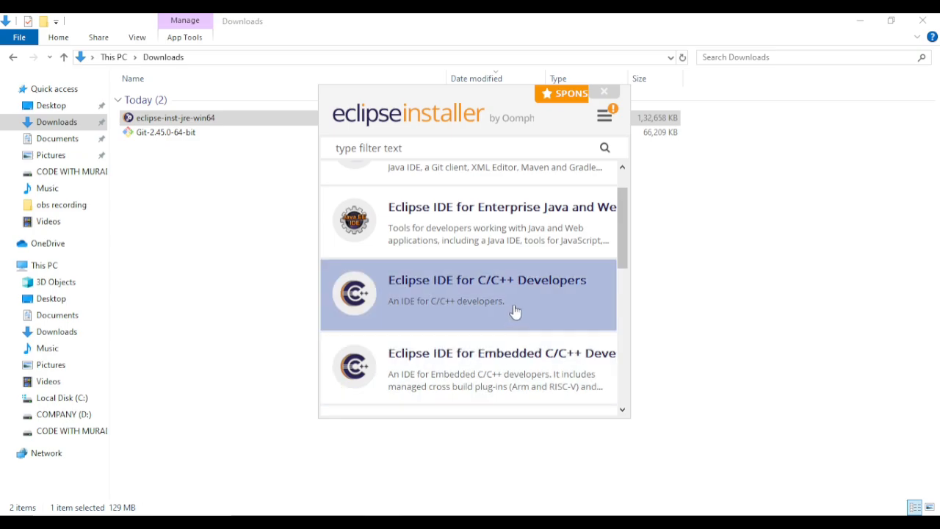
scroll(532, 305, "down", 3)
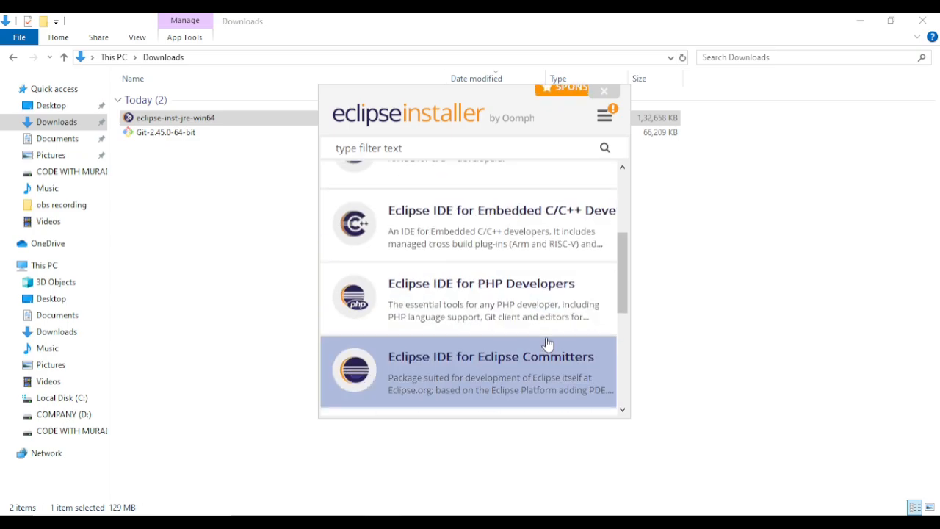
scroll(544, 334, "down", 2)
scroll(525, 324, "up", 6)
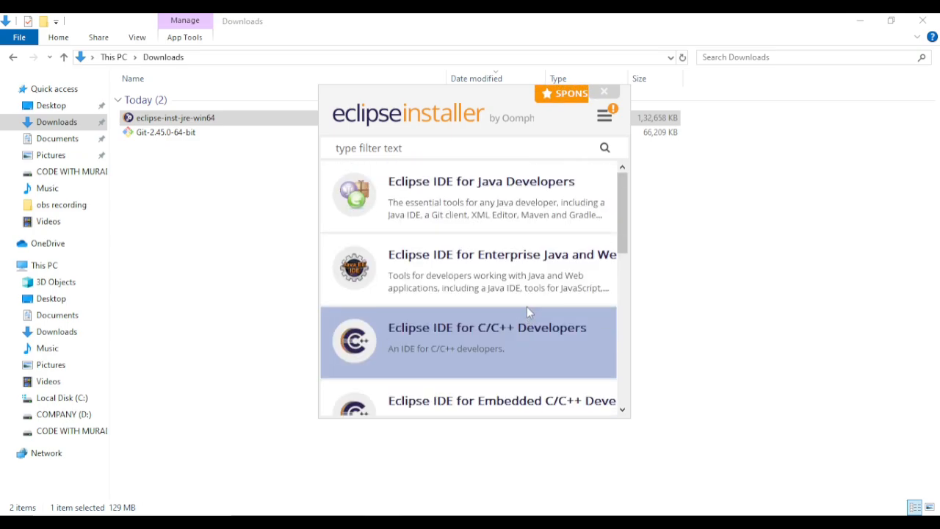
left_click(526, 263)
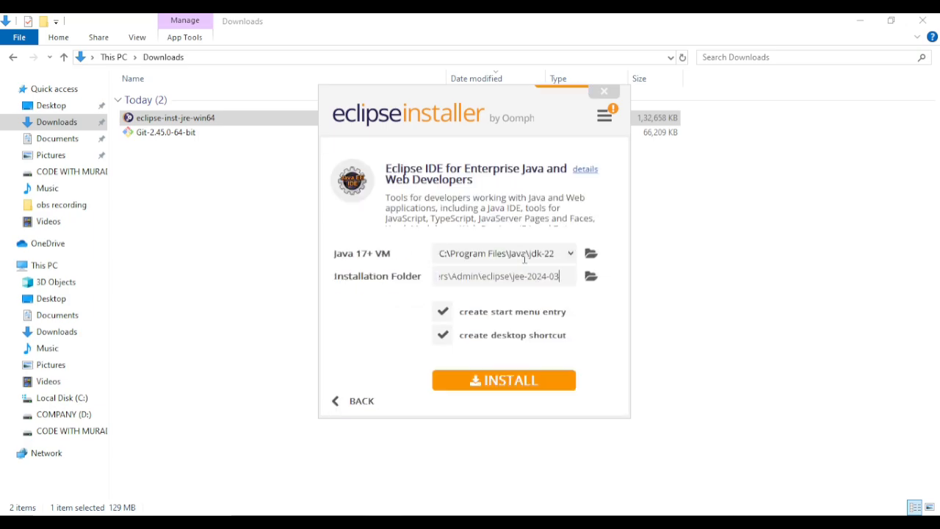
left_click(523, 254)
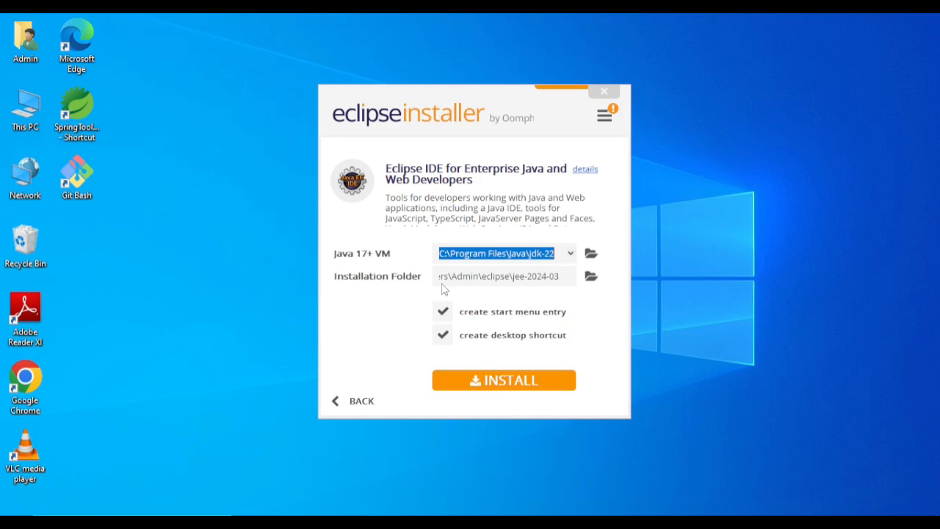
Browse for the installation folder and create a new folder named softwares on the M: drive
left_click(591, 276)
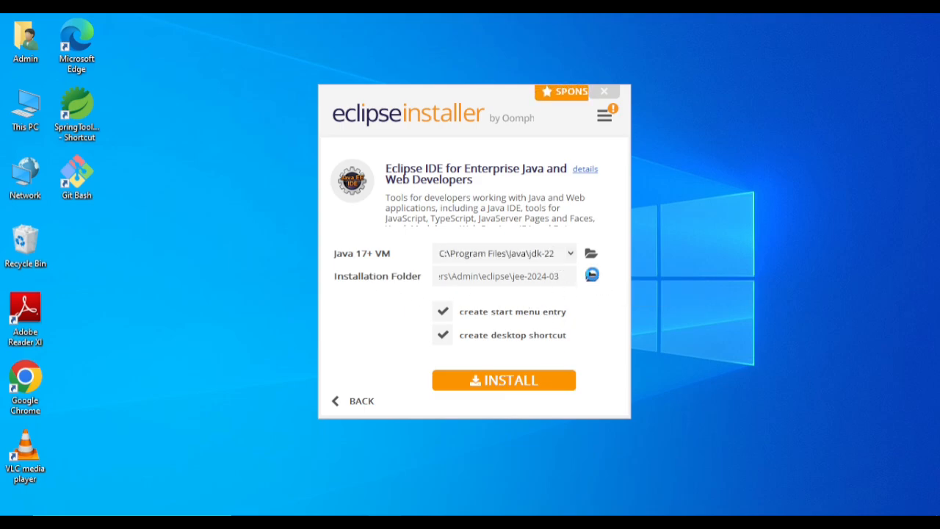
scroll(394, 326, "down", 5)
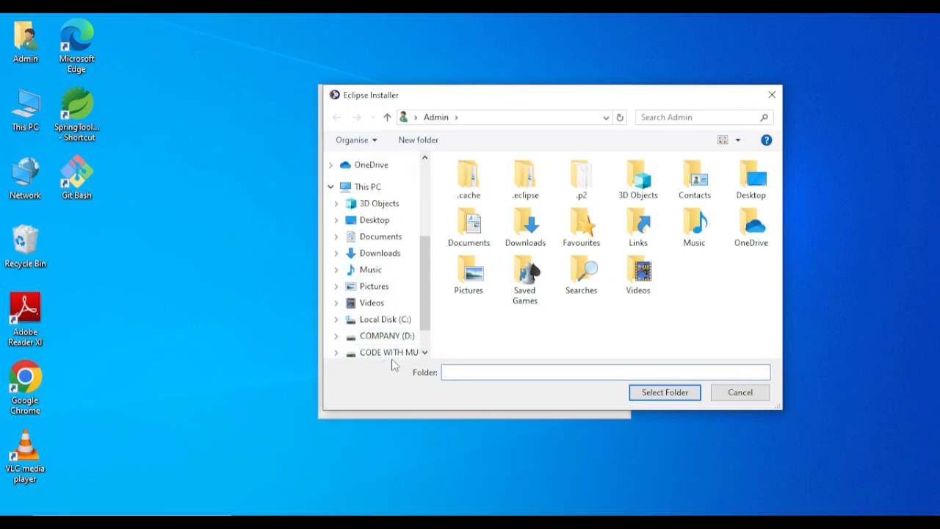
left_click(391, 309)
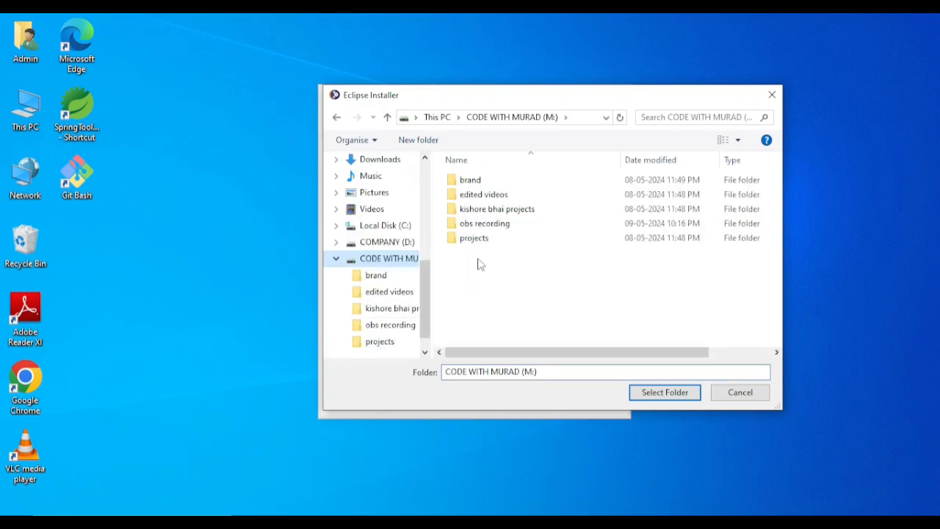
right_click(474, 295)
mouse_move(588, 468)
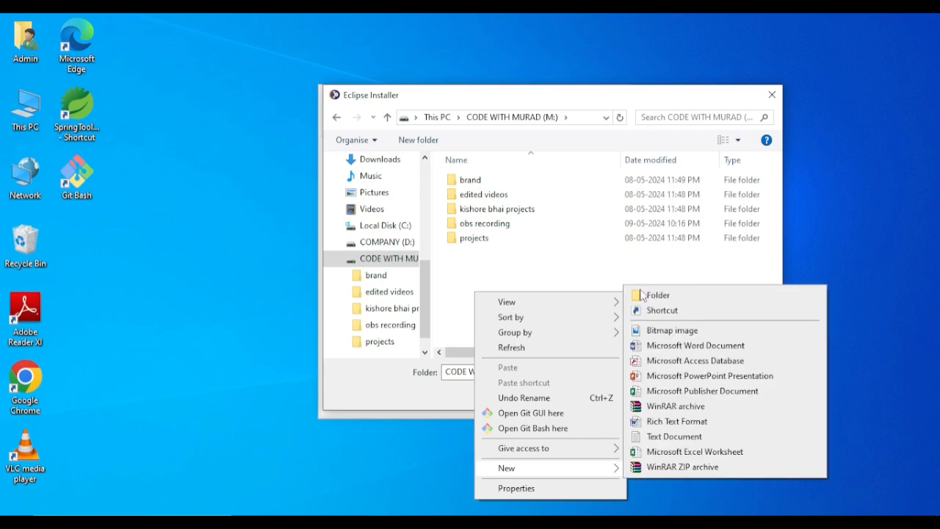
left_click(648, 294)
type("sofwt")
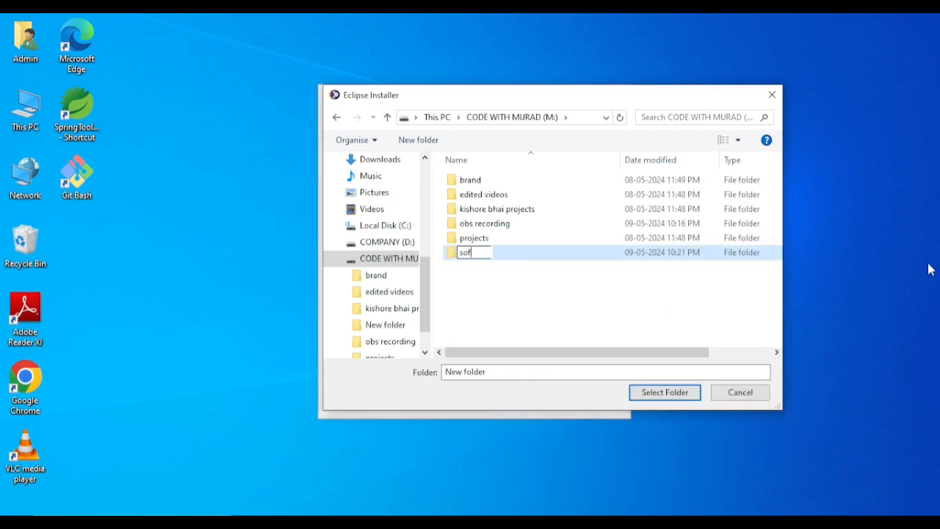
key("BackSpace")
type("twares")
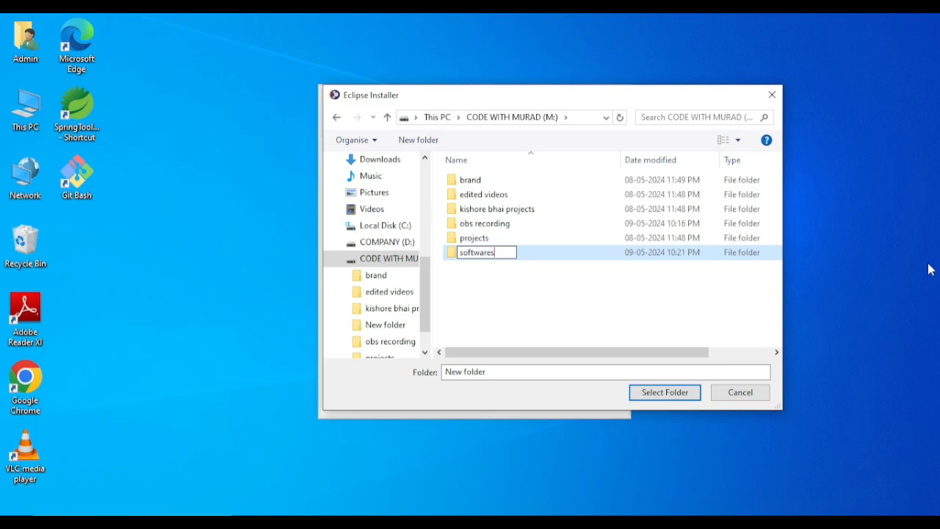
key("Return")
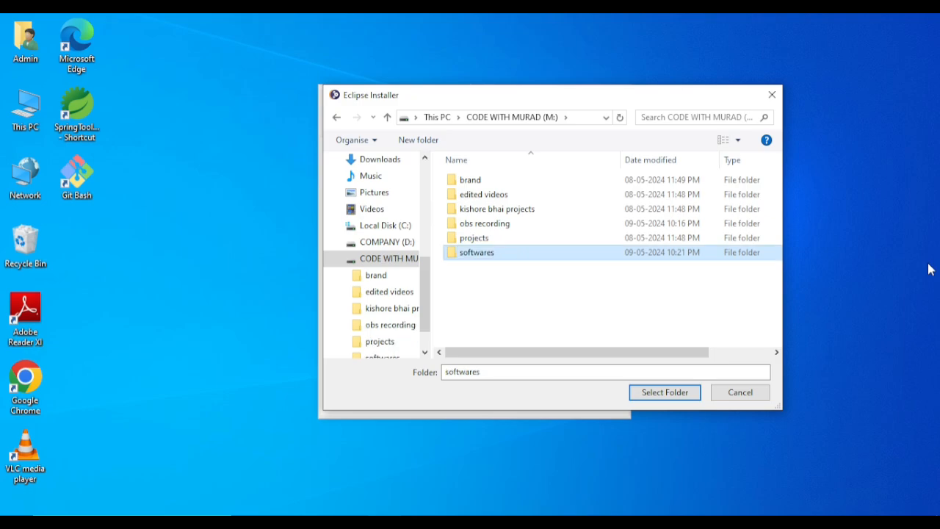
Set M:\softwares as the installation folder and install the IDE, accepting the Eclipse Foundation Software User Agreement
double_click(485, 253)
left_click(665, 392)
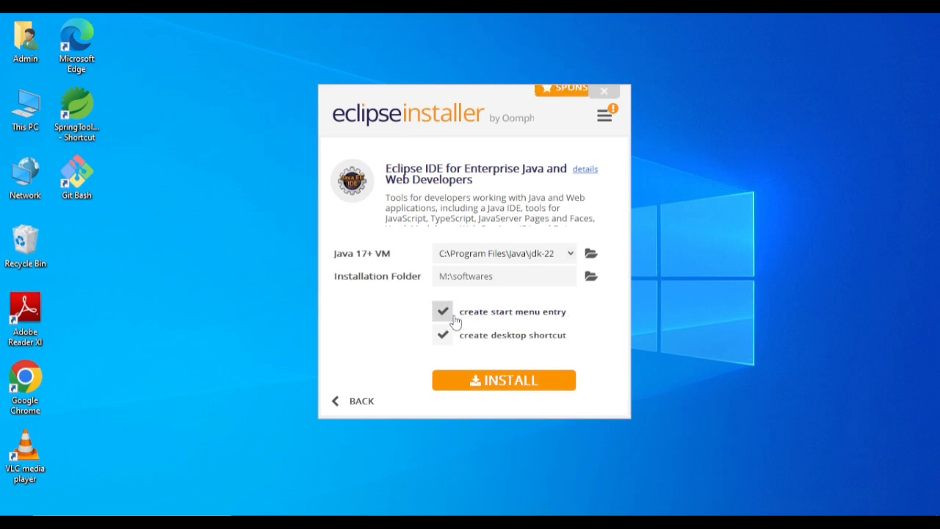
left_click(512, 383)
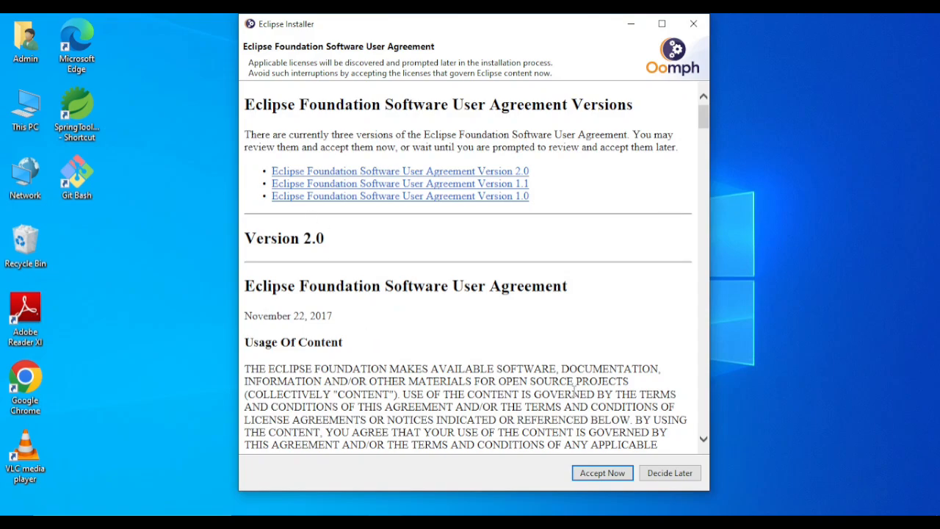
left_click(602, 472)
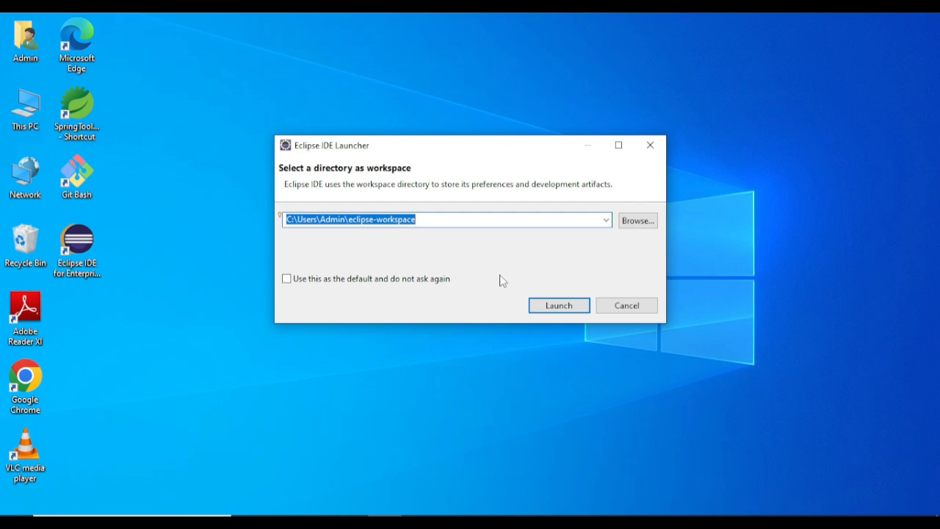
Launch the IDE maximized with workspace C:\Users\Admin\eclipse-workspace and dismiss the Welcome page and Windows Defender exclusion check
left_click(563, 308)
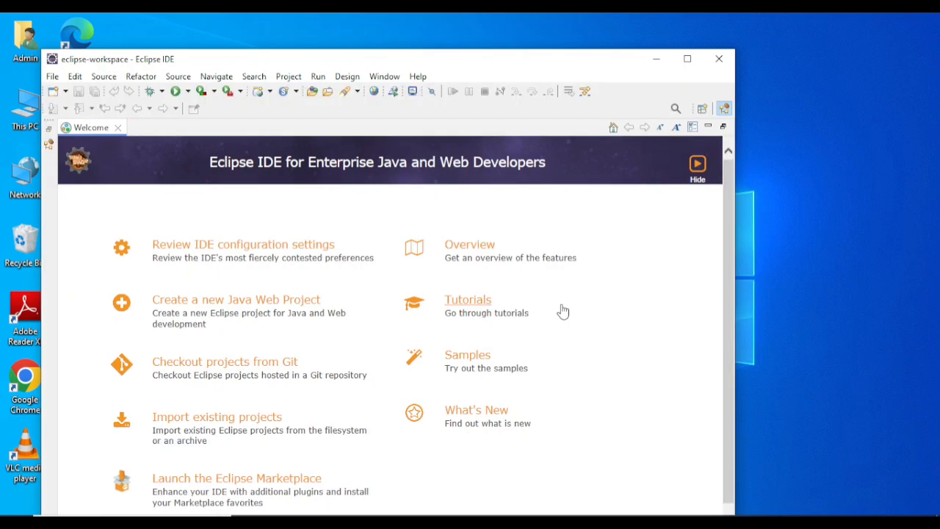
left_click(687, 58)
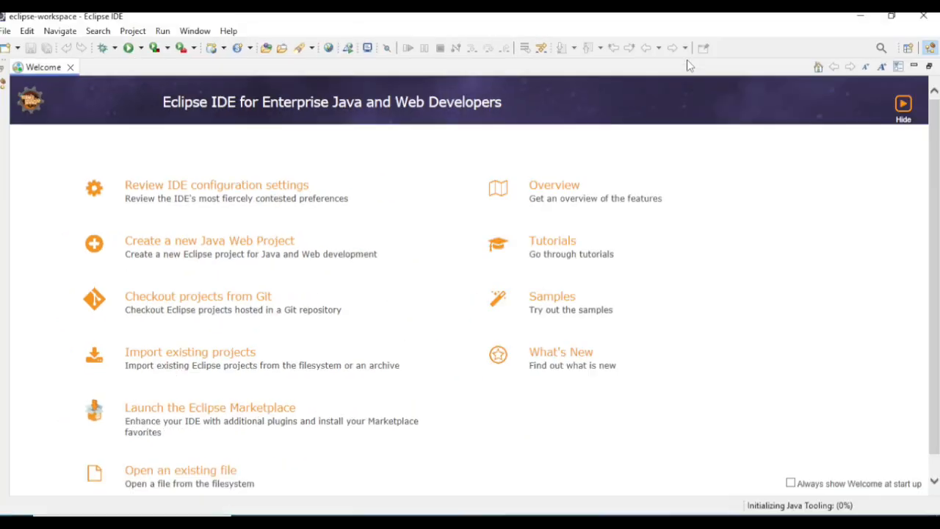
left_click(77, 71)
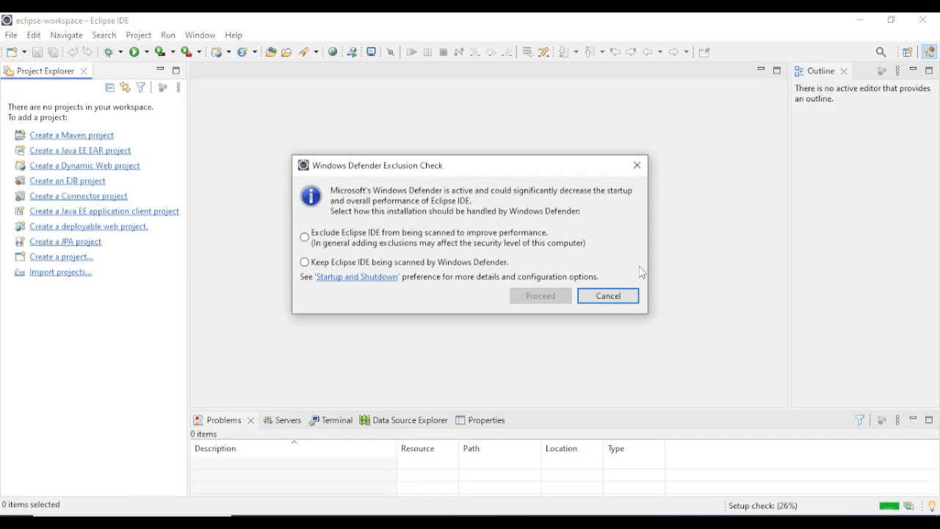
left_click(621, 298)
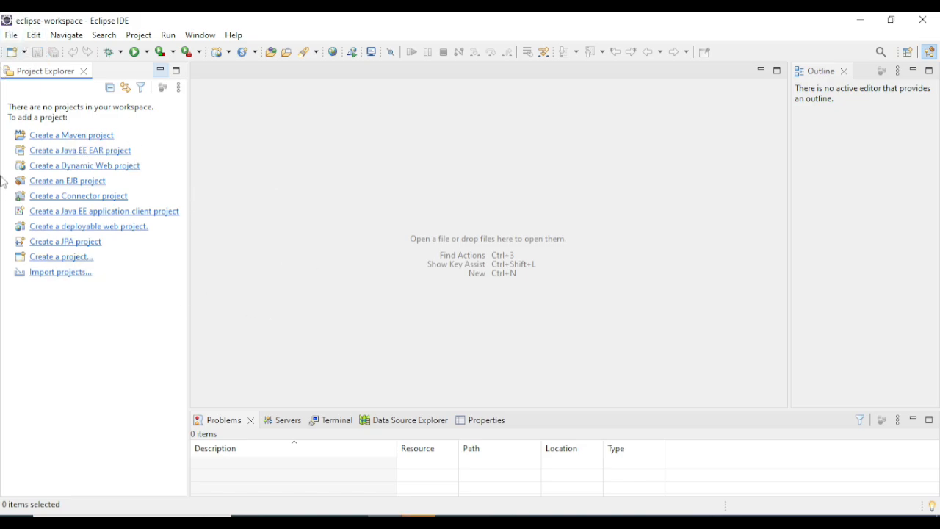
Open the Java perspective from the list of available perspectives
left_click(910, 53)
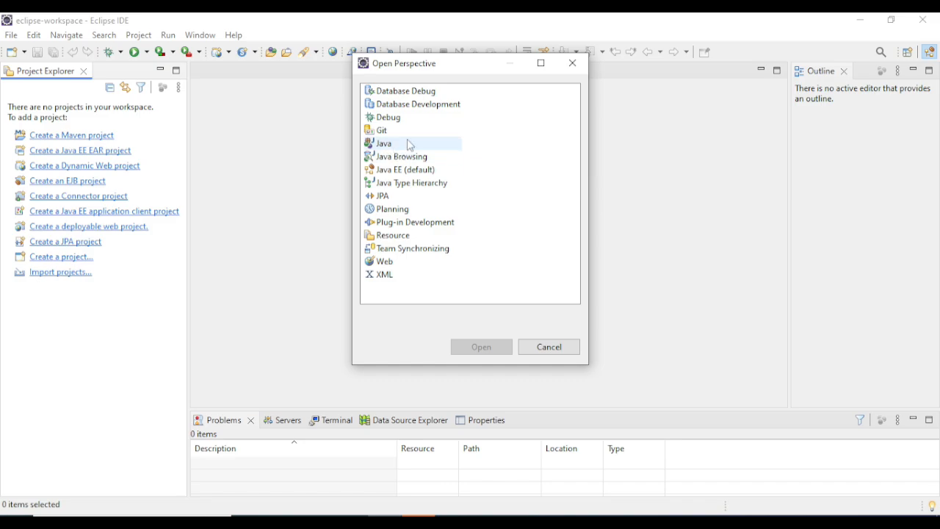
left_click(387, 147)
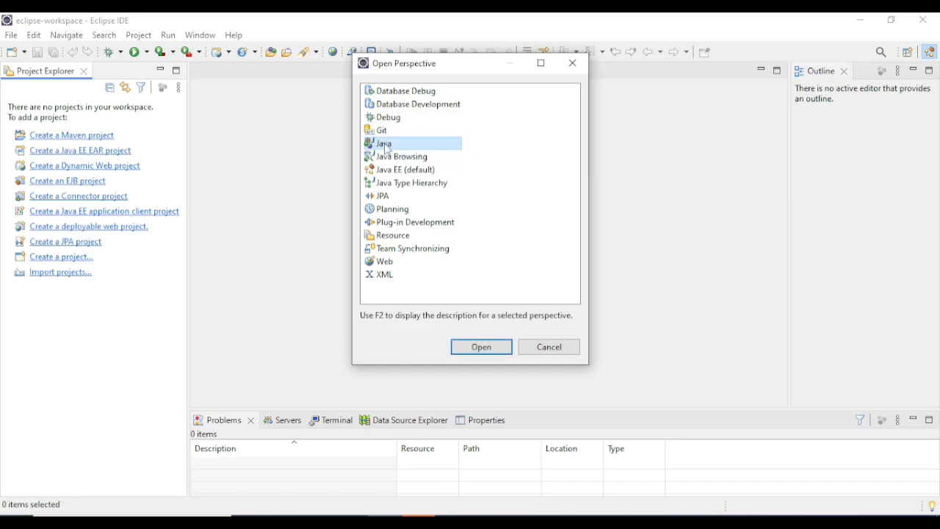
left_click(466, 346)
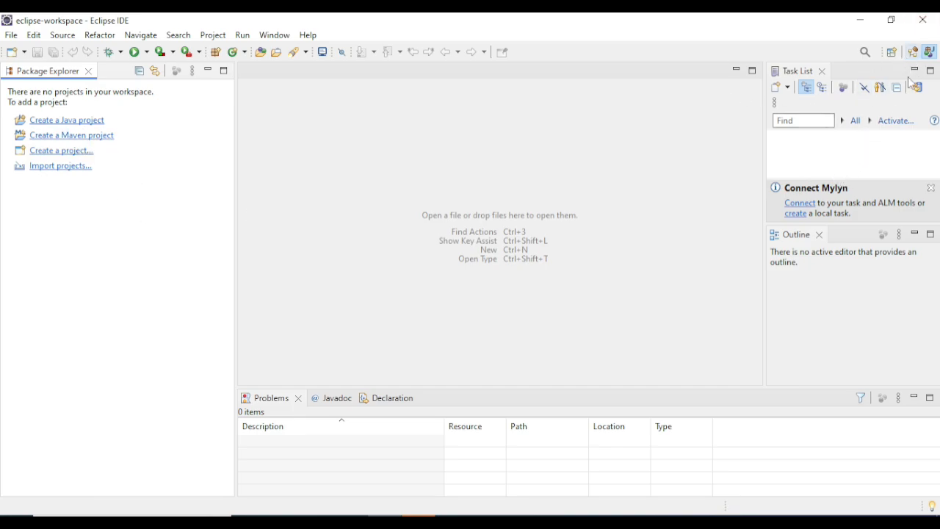
Switch back to the Java EE perspective and make the Problems view area taller
left_click(912, 52)
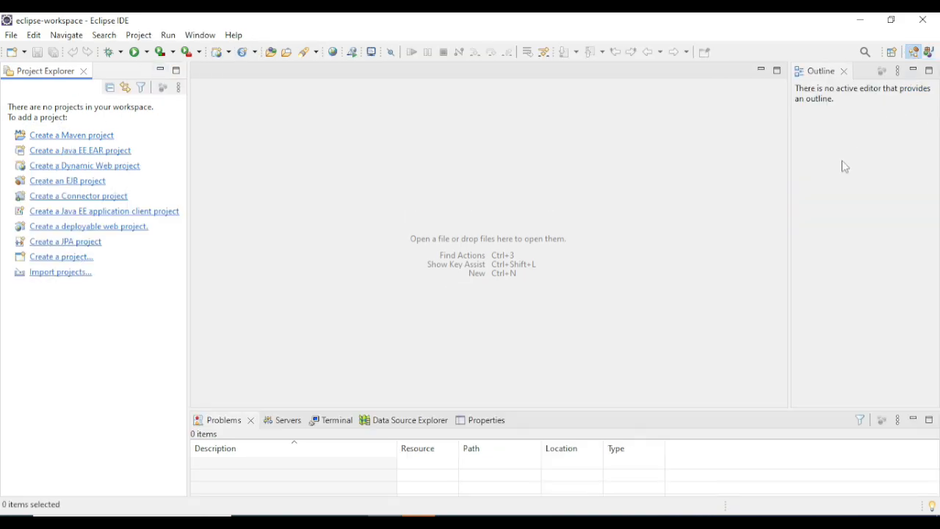
left_click_drag(492, 409, 488, 317)
Review the list of available perspectives and close it without opening one
left_click(891, 53)
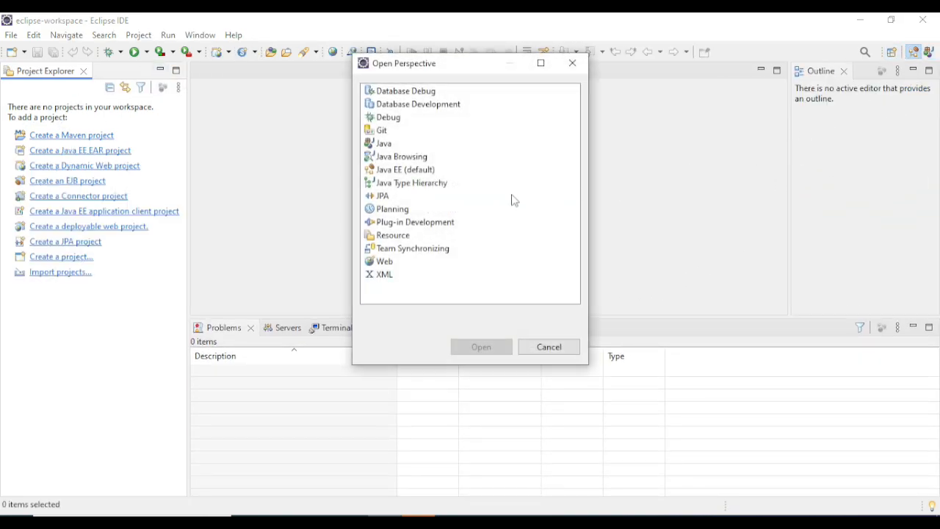
left_click(574, 64)
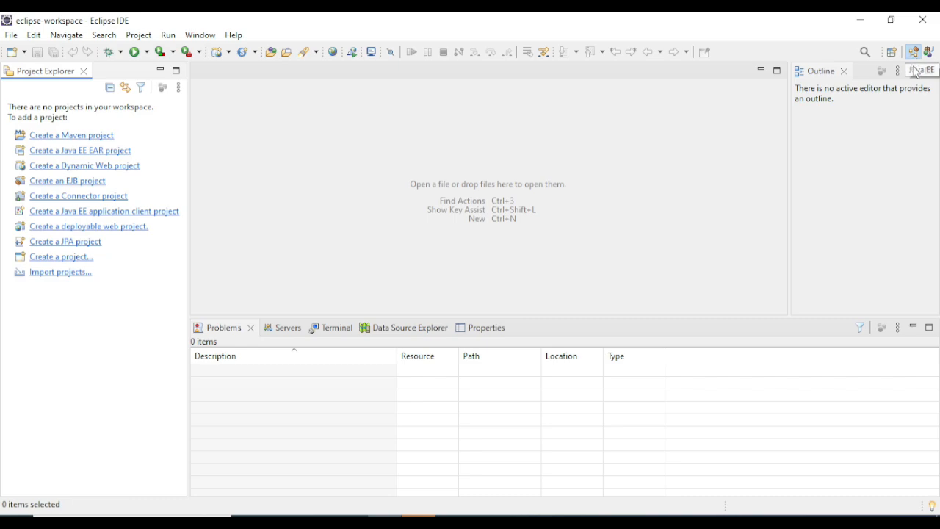
Show the Servers view and make its area shorter so the editor area gets more room
left_click(288, 335)
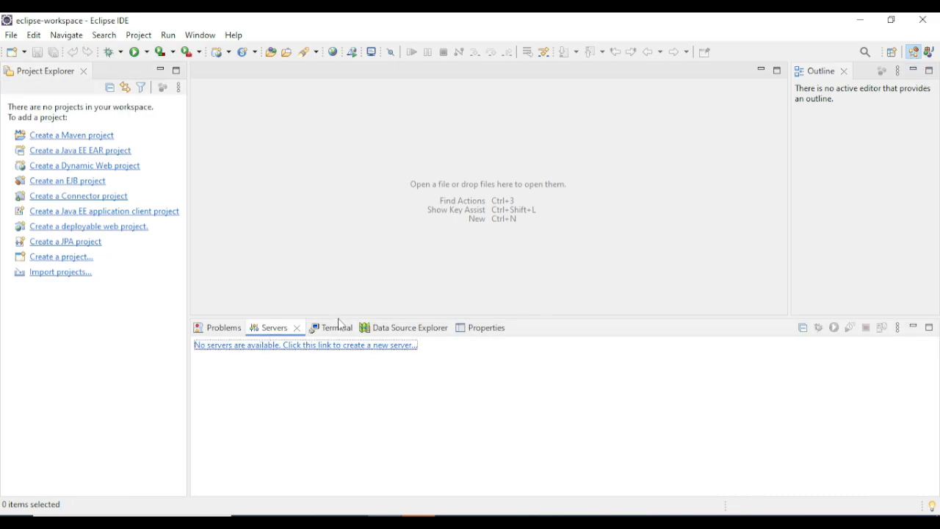
left_click_drag(340, 316, 339, 318)
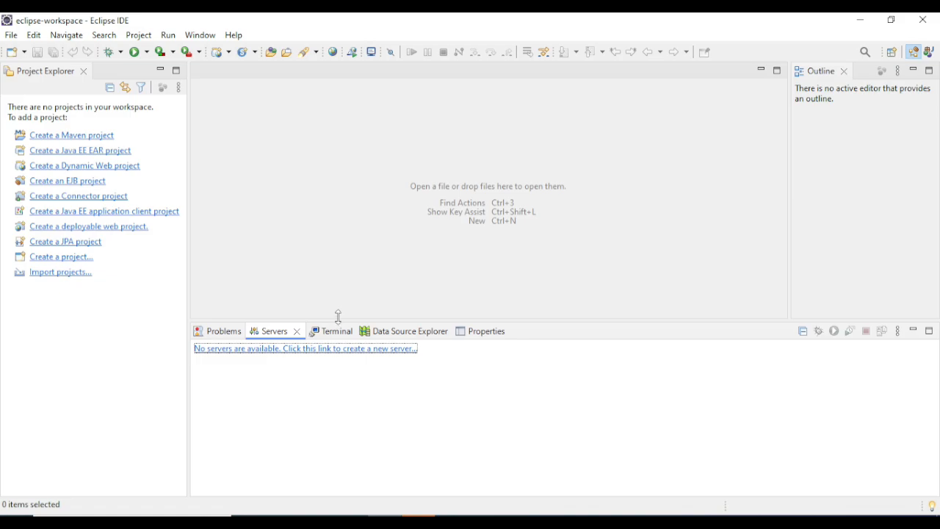
left_click_drag(338, 317, 365, 322)
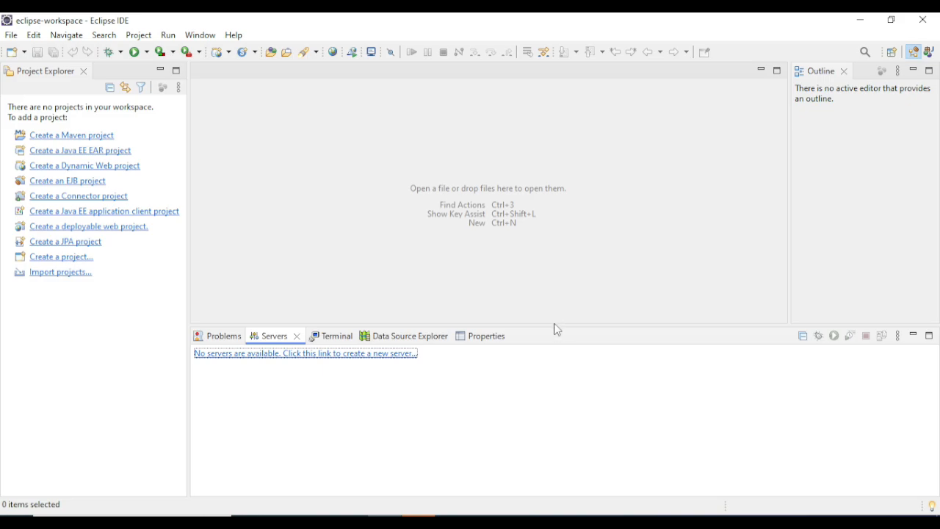
left_click_drag(552, 326, 553, 357)
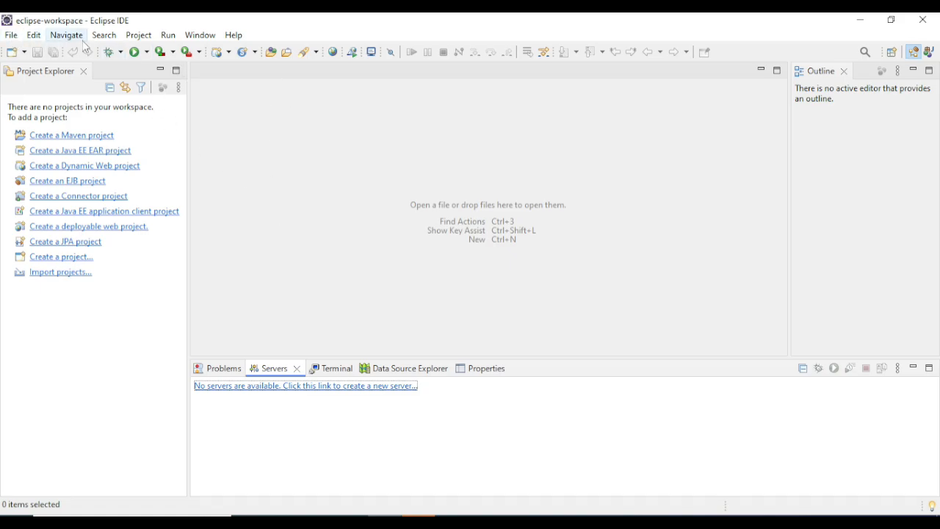
Open the Eclipse Marketplace and search it for "sts 4"
left_click(235, 36)
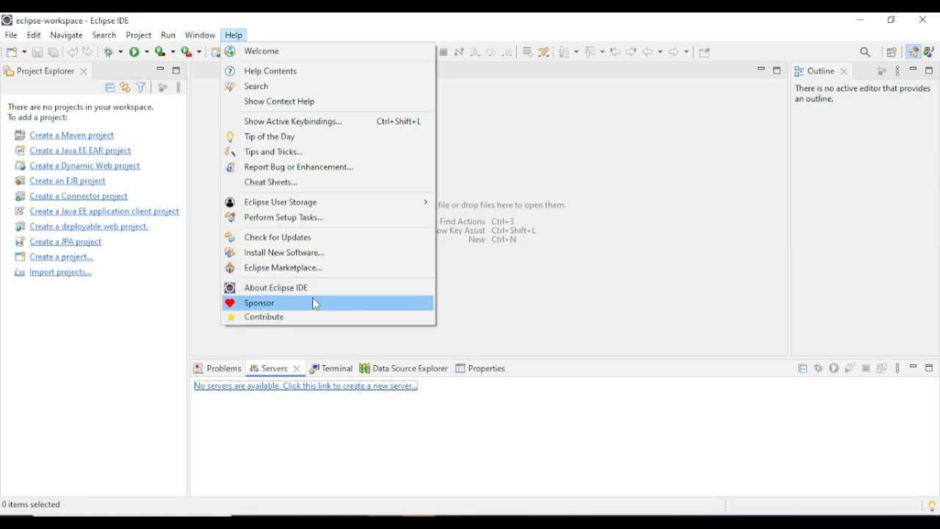
left_click(308, 268)
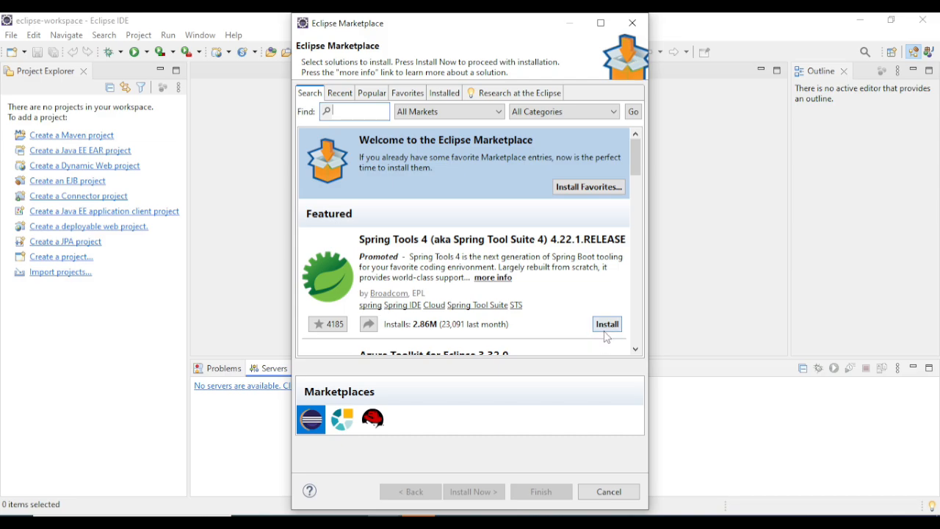
scroll(479, 288, "down", 2)
scroll(473, 283, "up", 2)
key("Return")
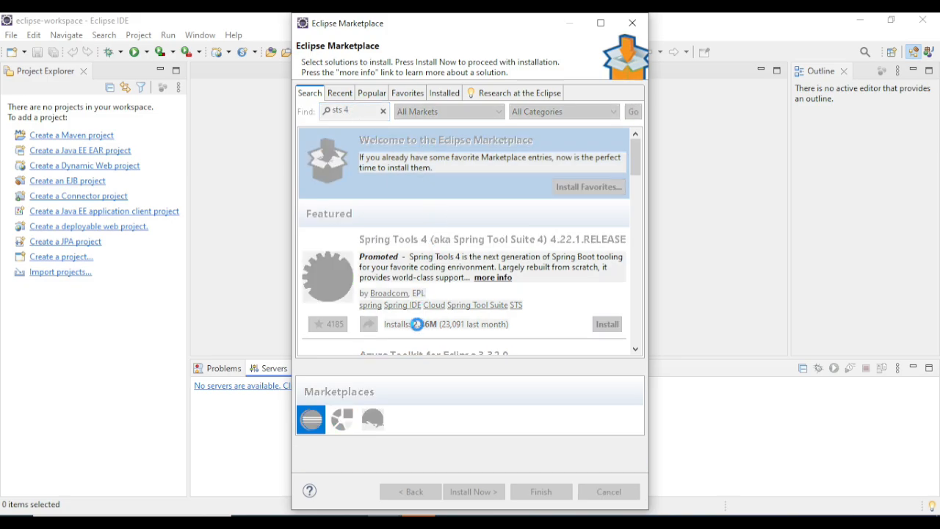
scroll(424, 252, "down", 3)
scroll(408, 165, "up", 3)
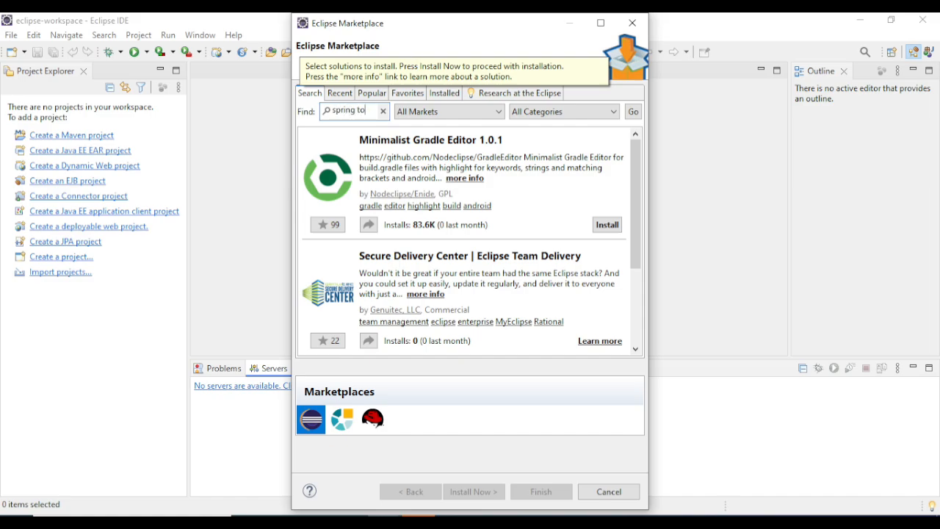
Search the Marketplace for "spring tool" and choose to install Spring Tools 4 (aka Spring Tool Suite 4) 4.22.1.RELEASE
type("l")
key("Return")
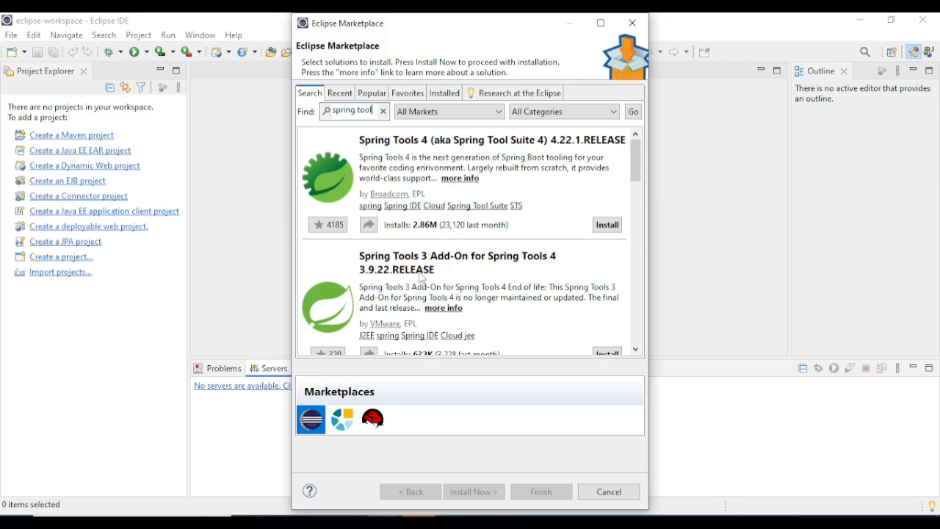
scroll(370, 278, "down", 3)
scroll(470, 279, "up", 3)
left_click(606, 226)
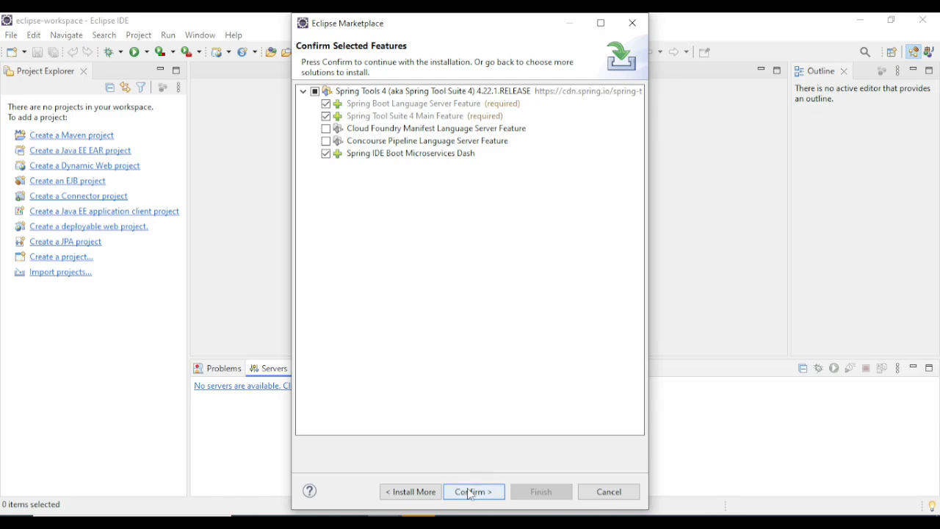
Confirm the preselected Spring Tools 4 features and finish the wizard after accepting the terms of the license agreements
left_click(468, 491)
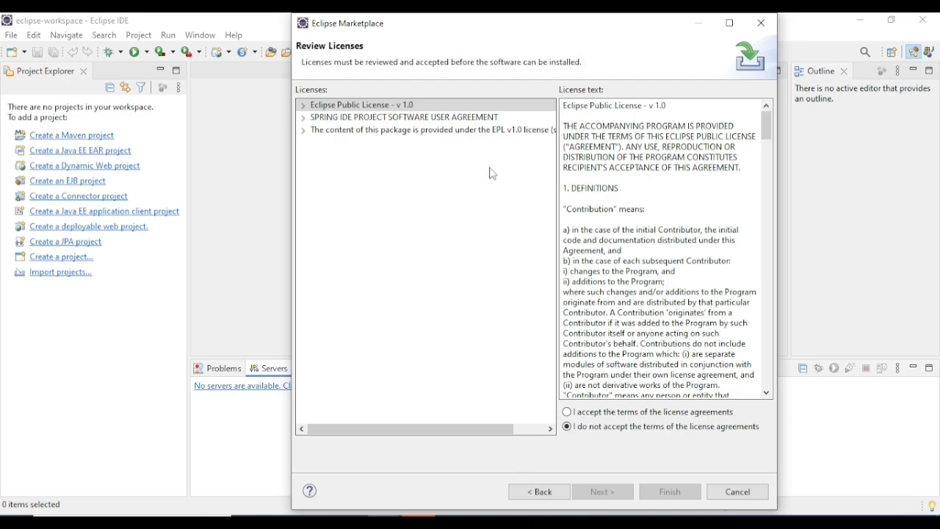
left_click(567, 412)
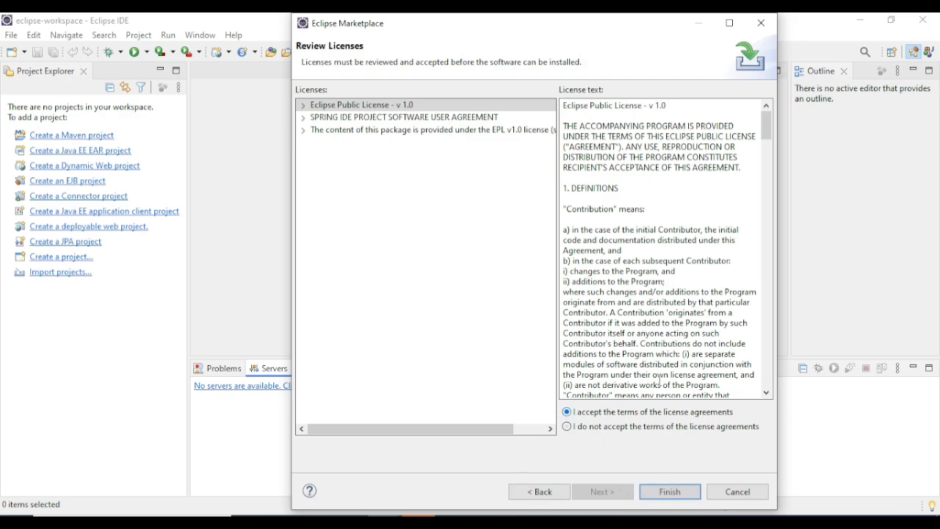
scroll(661, 371, "down", 5)
scroll(652, 255, "up", 5)
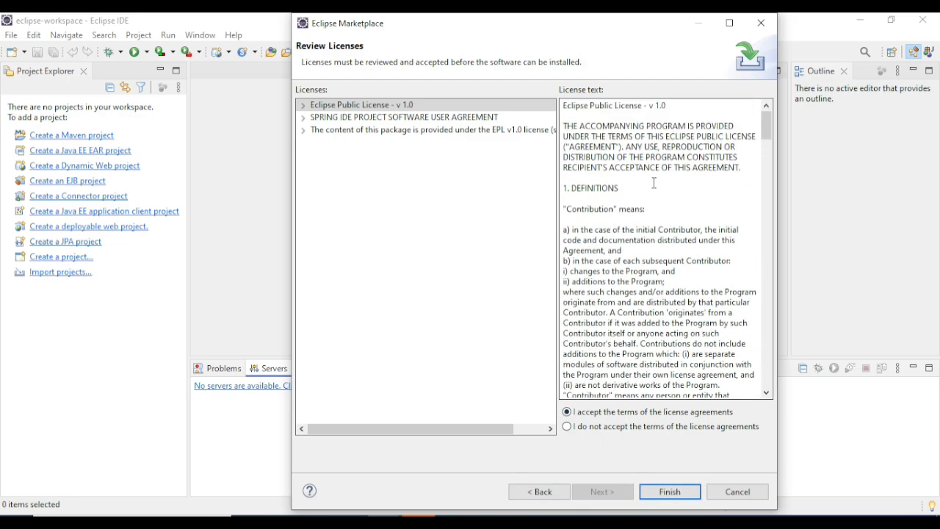
scroll(654, 183, "down", 15)
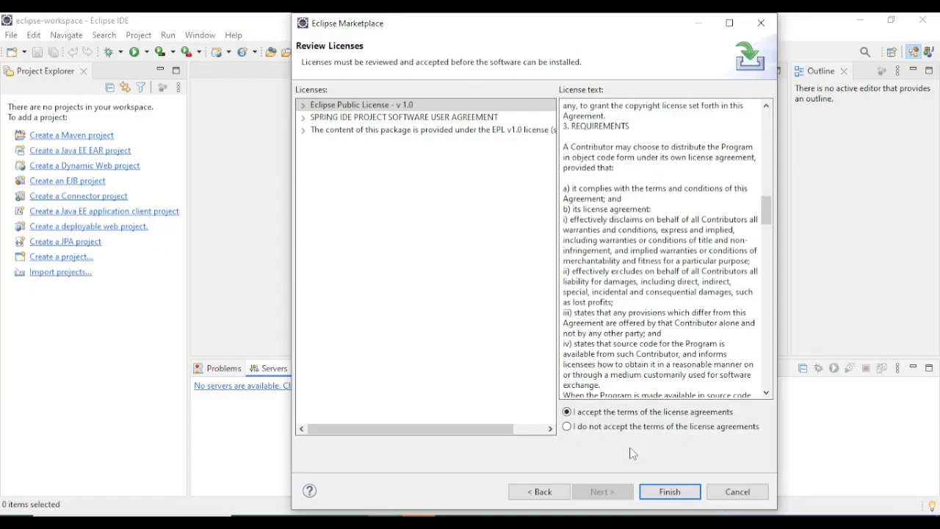
left_click(670, 496)
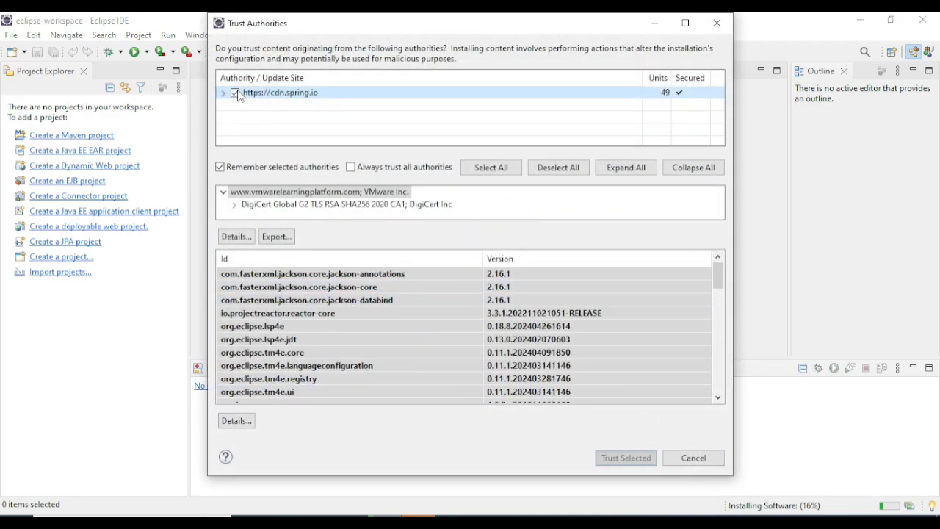
left_click(235, 93)
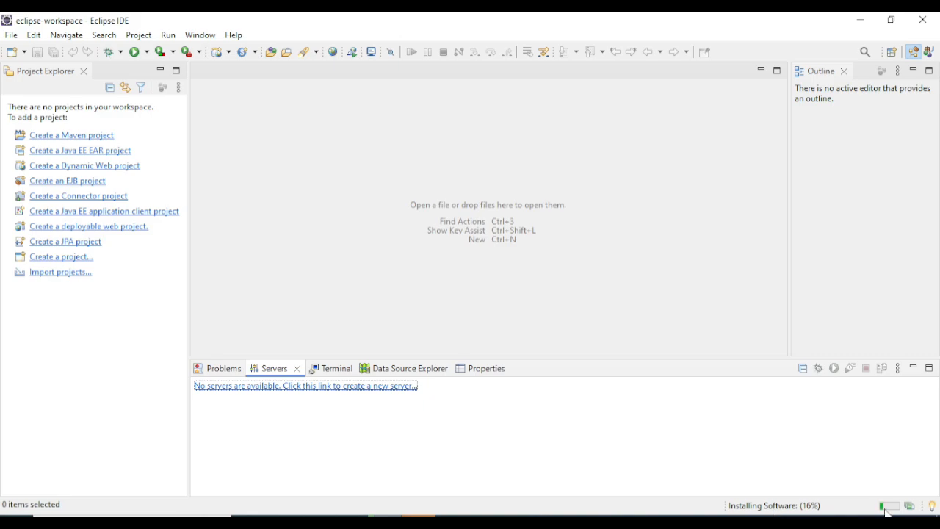
left_click(910, 505)
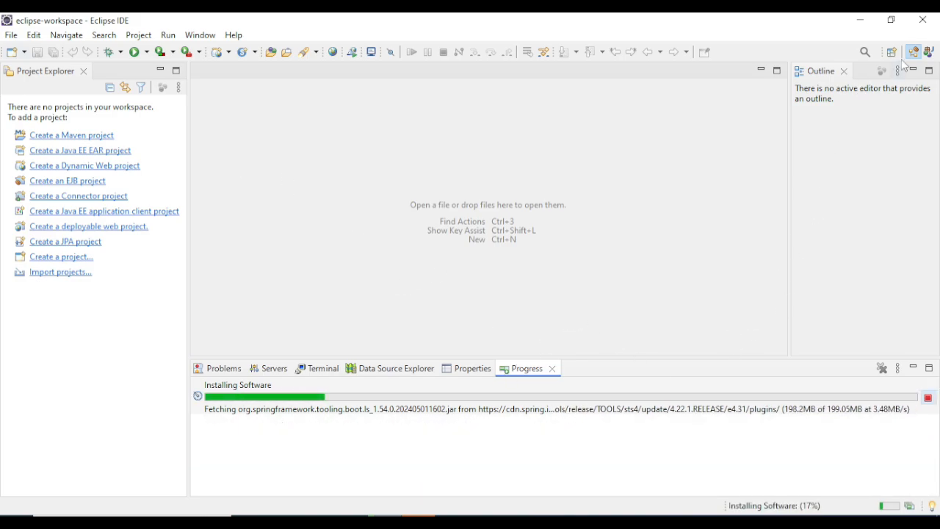
left_click(234, 34)
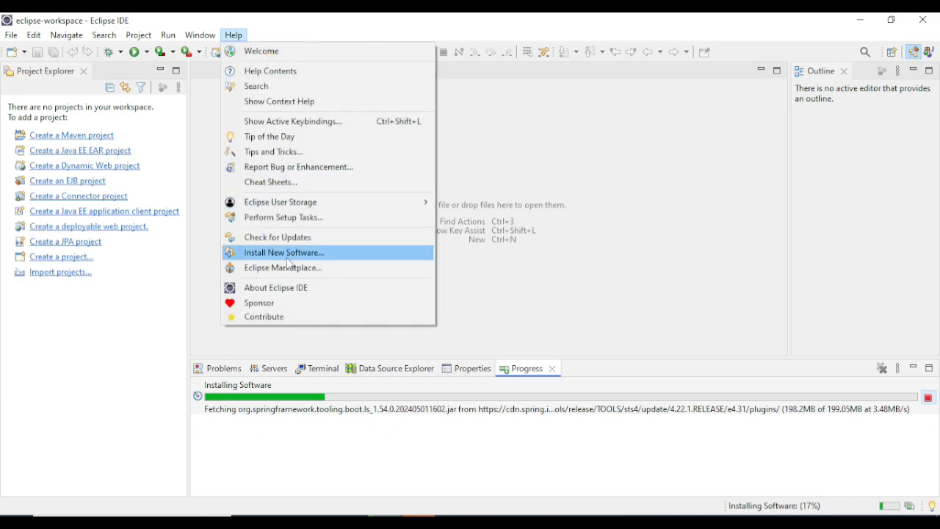
left_click(881, 206)
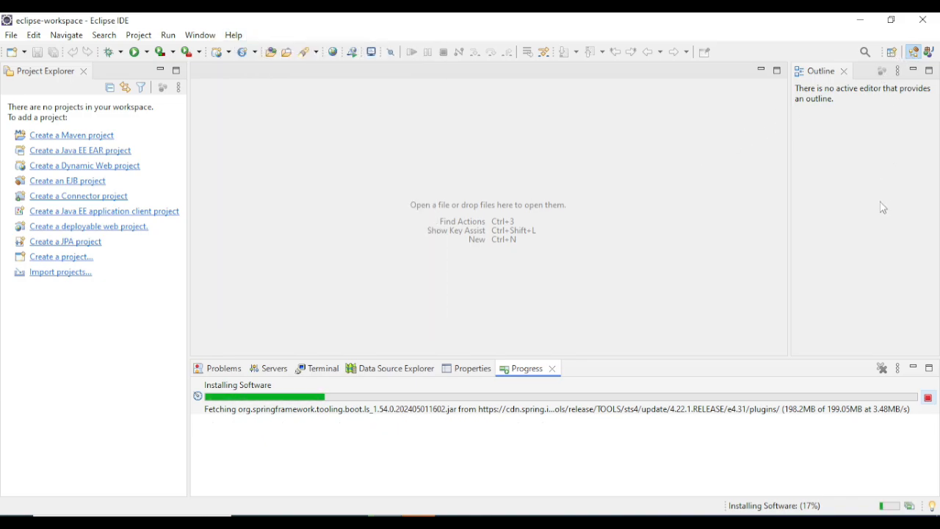
left_click(890, 54)
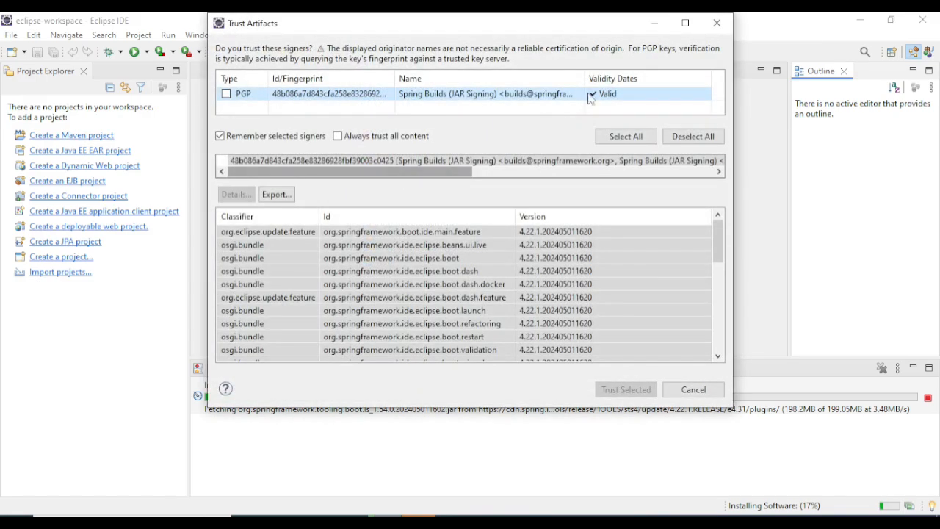
Trust the Spring Builds (JAR Signing) PGP signer so the installation can continue
left_click(227, 93)
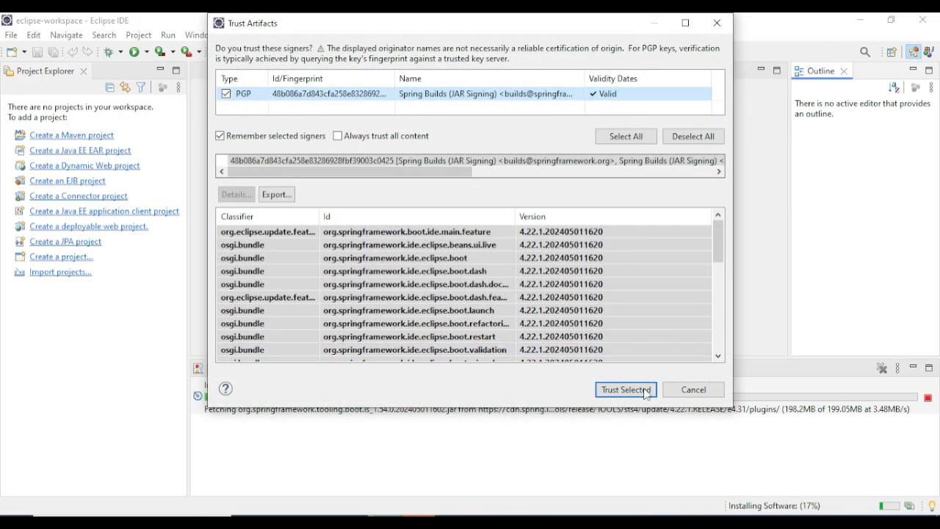
left_click(628, 390)
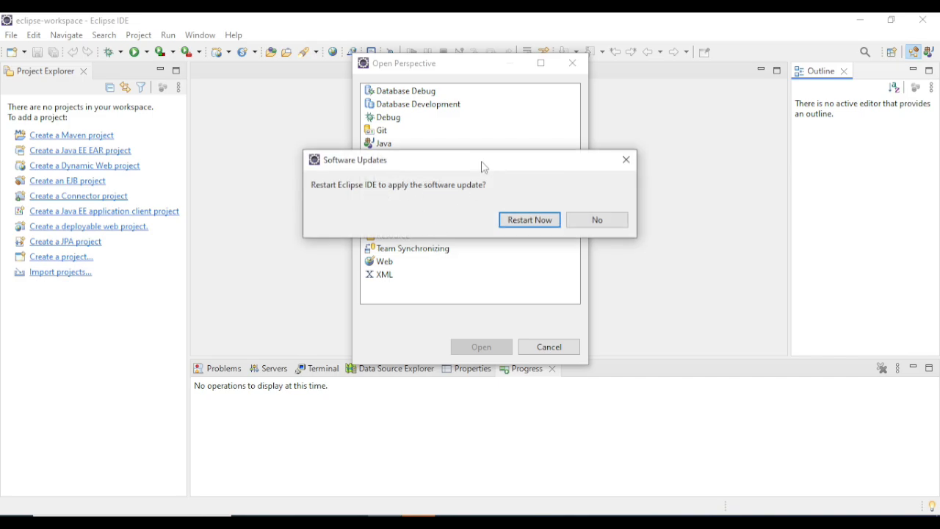
Restart Eclipse IDE to apply the software update and dismiss the Windows Defender exclusion check
left_click_drag(482, 166, 202, 190)
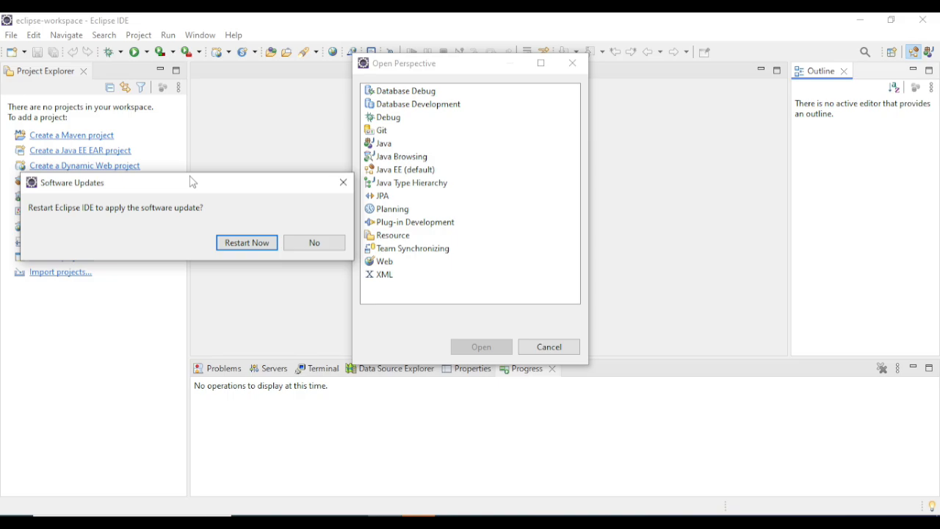
left_click_drag(197, 182, 460, 177)
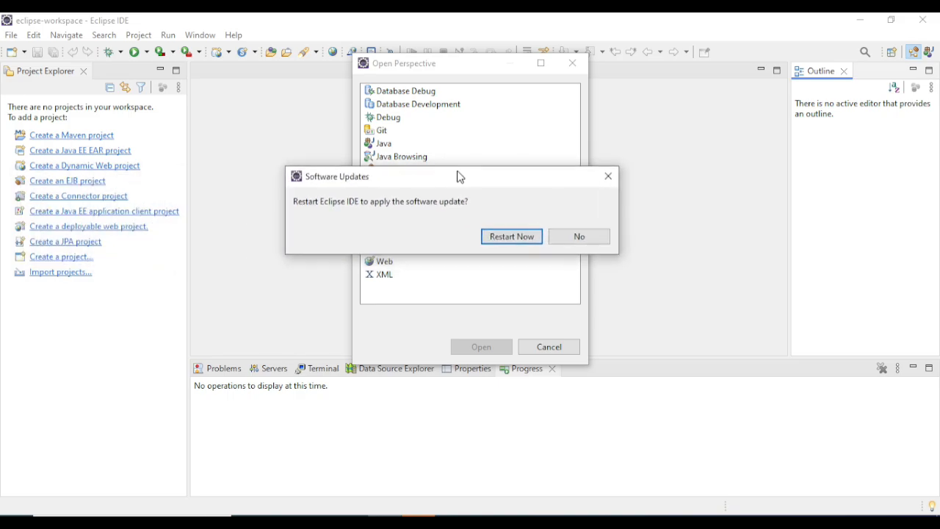
left_click(515, 235)
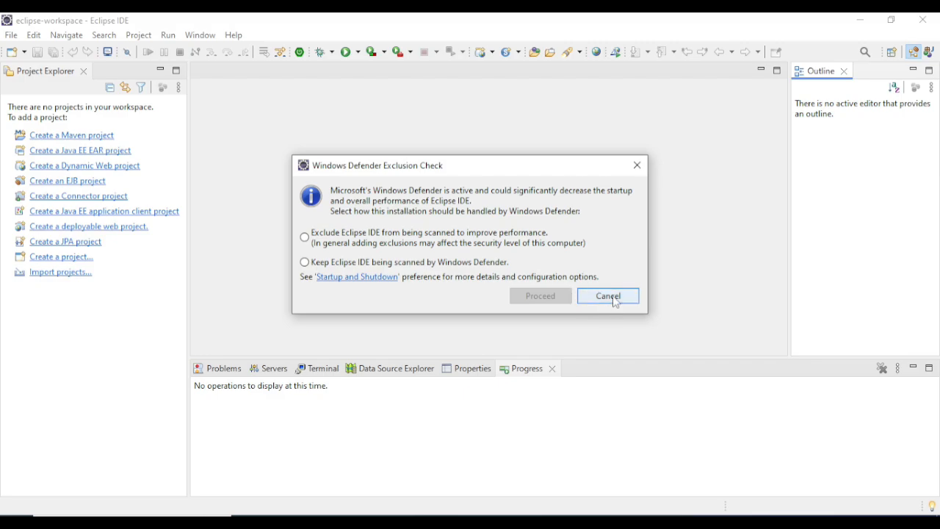
left_click(610, 297)
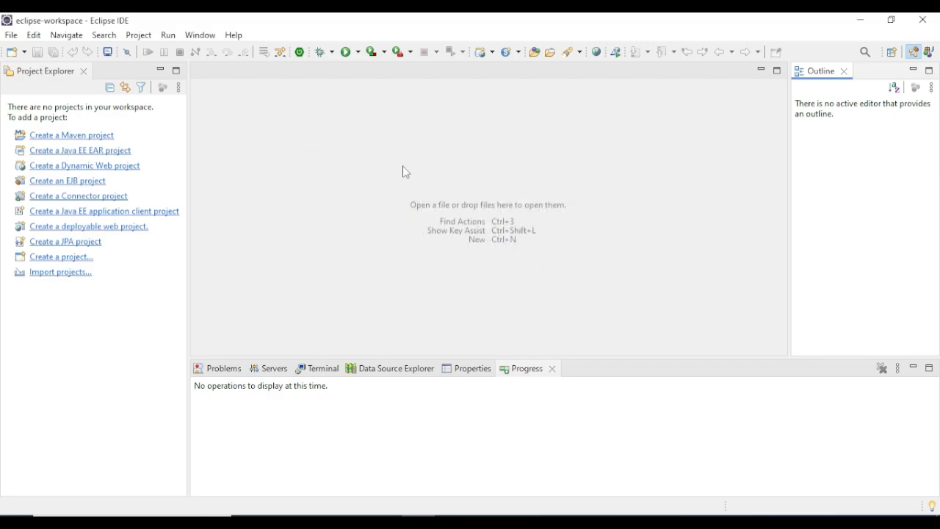
Open the Boot Dashboard, look at its local entry, and close the dashboard
left_click(301, 52)
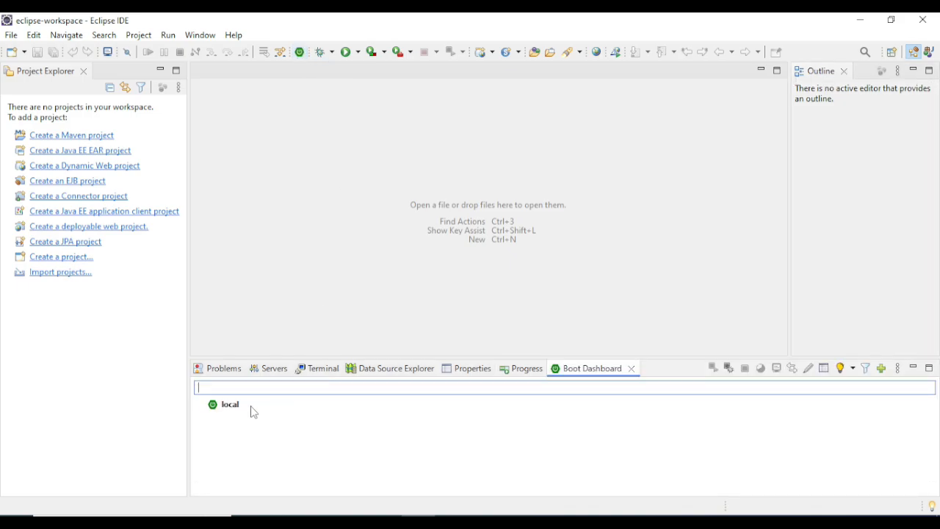
left_click(224, 406)
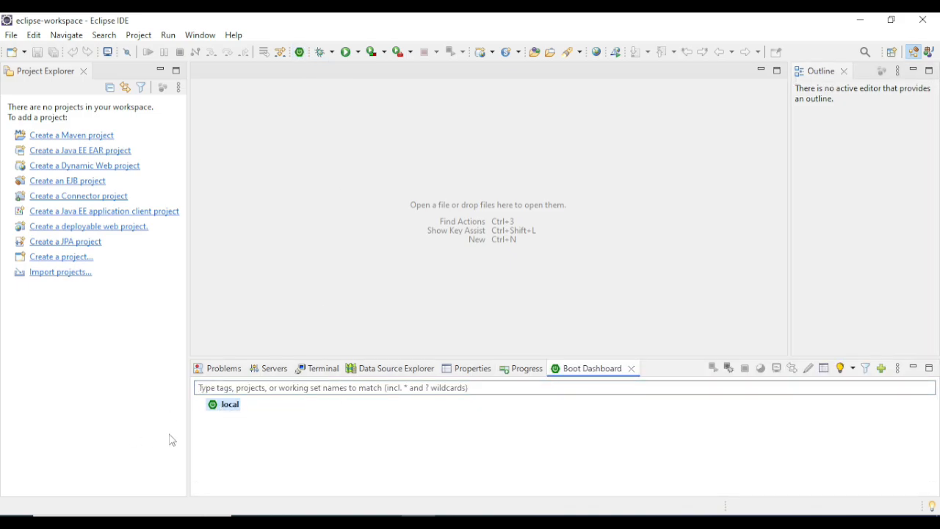
left_click(633, 372)
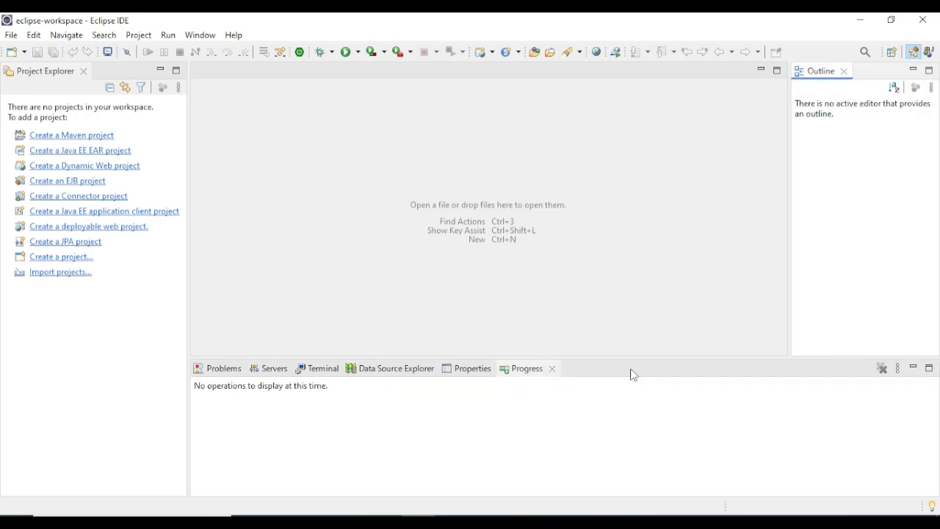